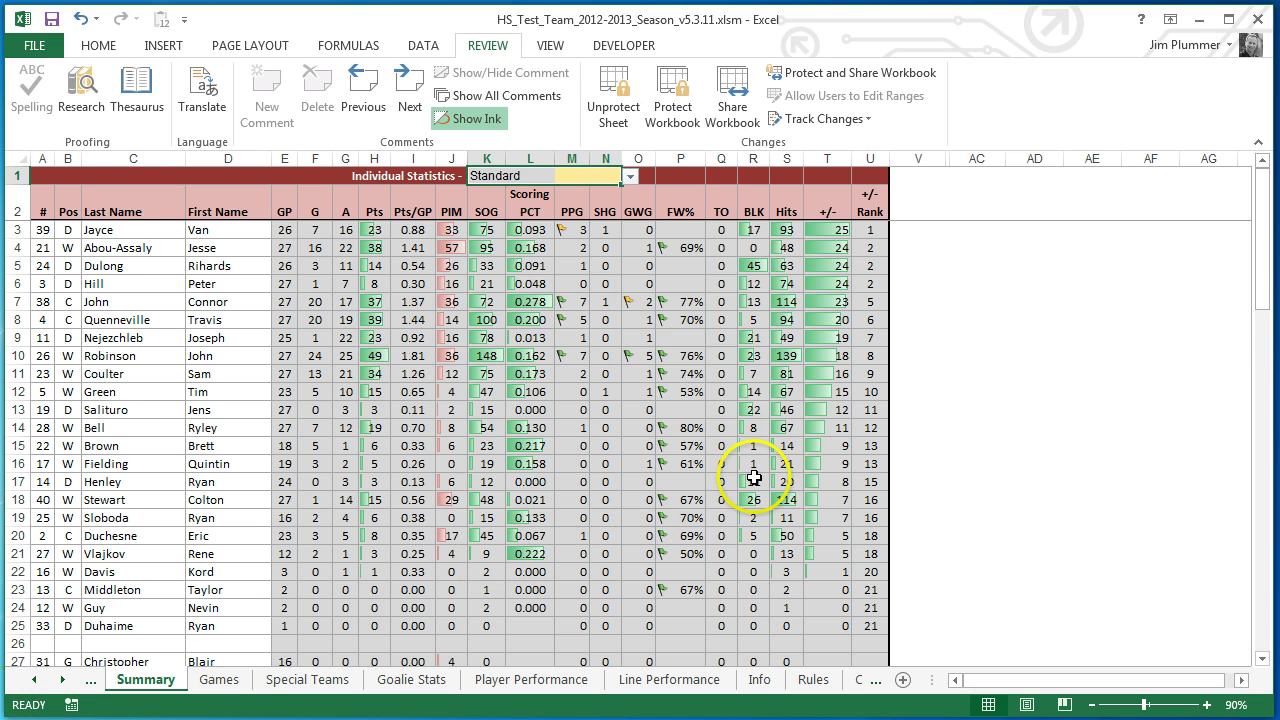
Step: Preview the Power Play individual statistics view, then return to the Standard view
drag(1268, 281, 1270, 443)
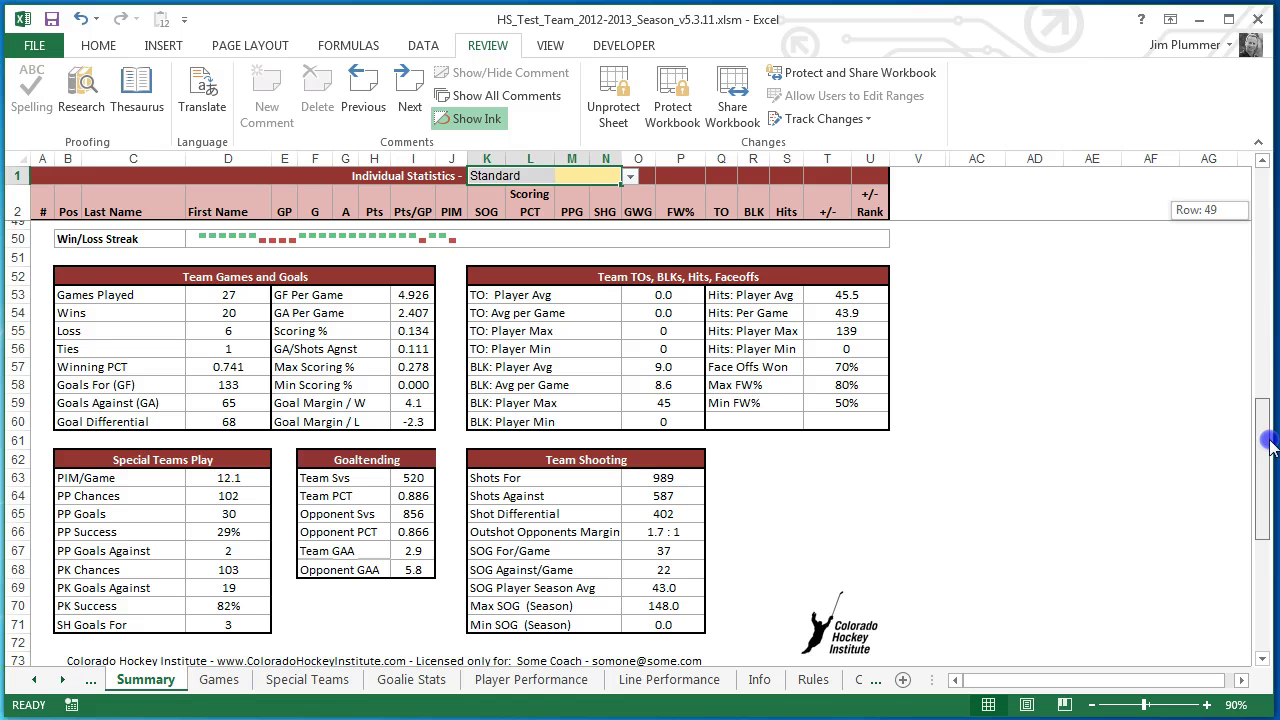
drag(1275, 330, 1268, 176)
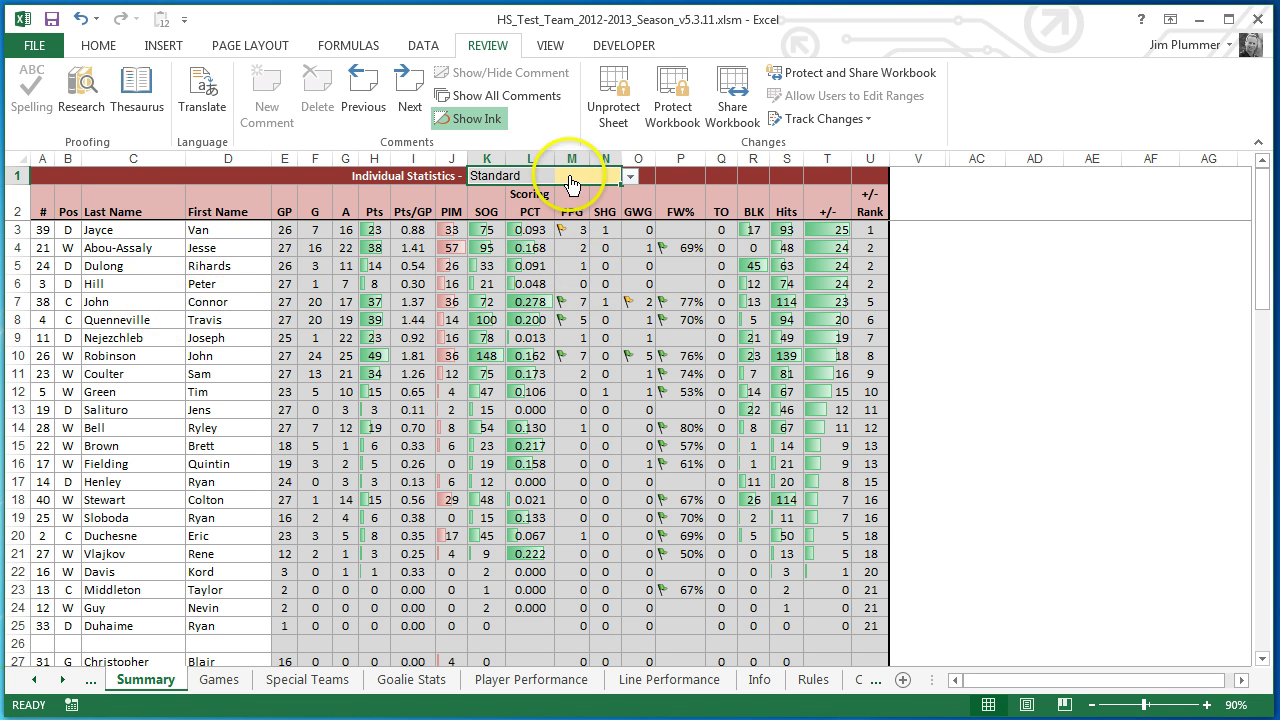
click(630, 177)
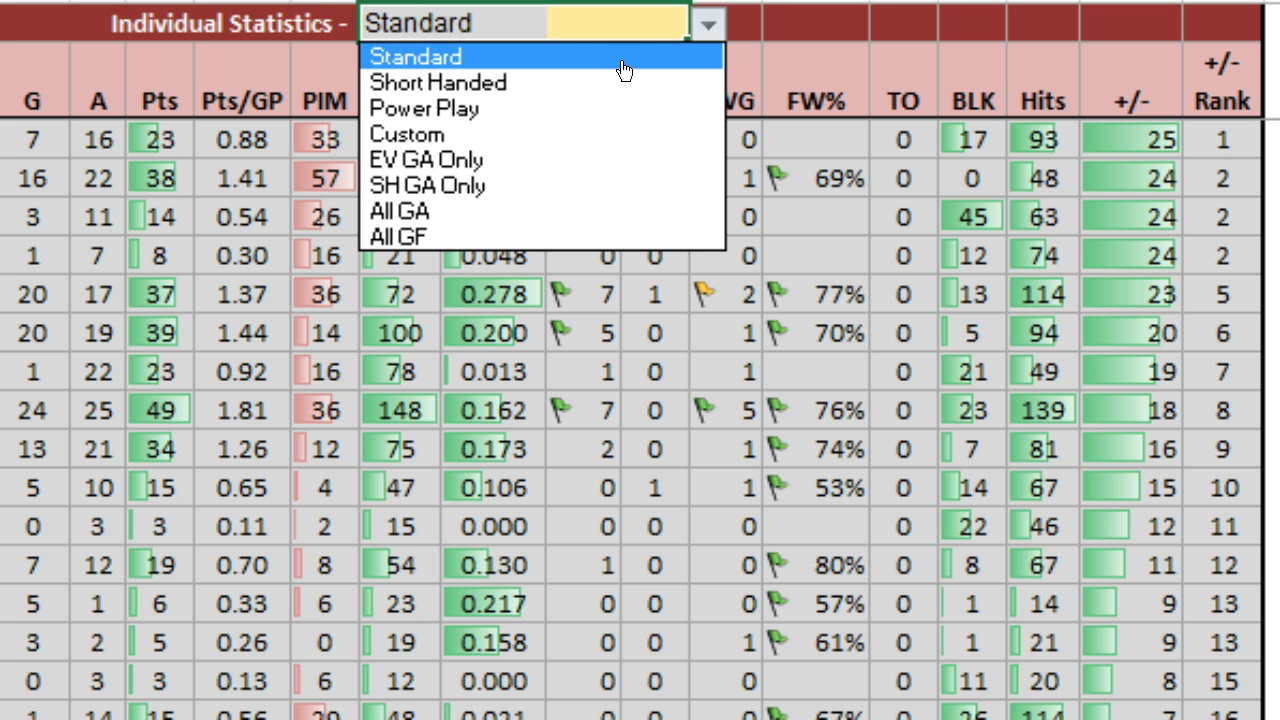
click(550, 109)
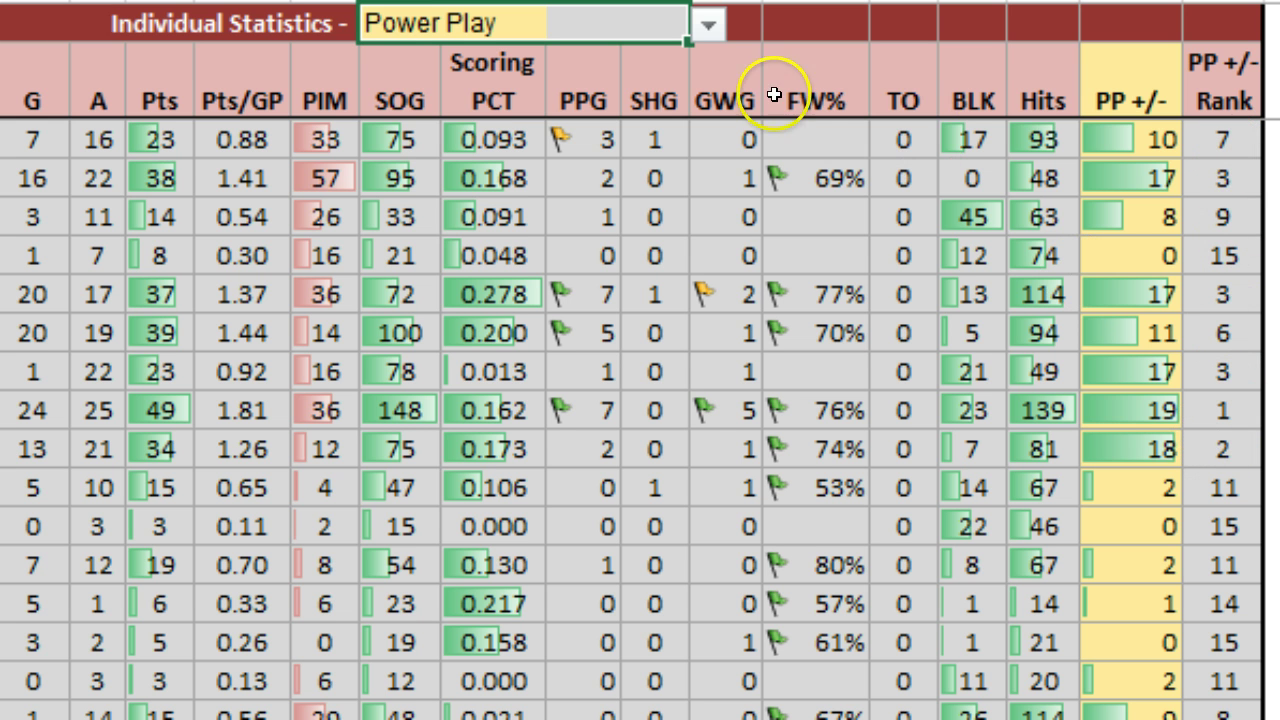
click(708, 25)
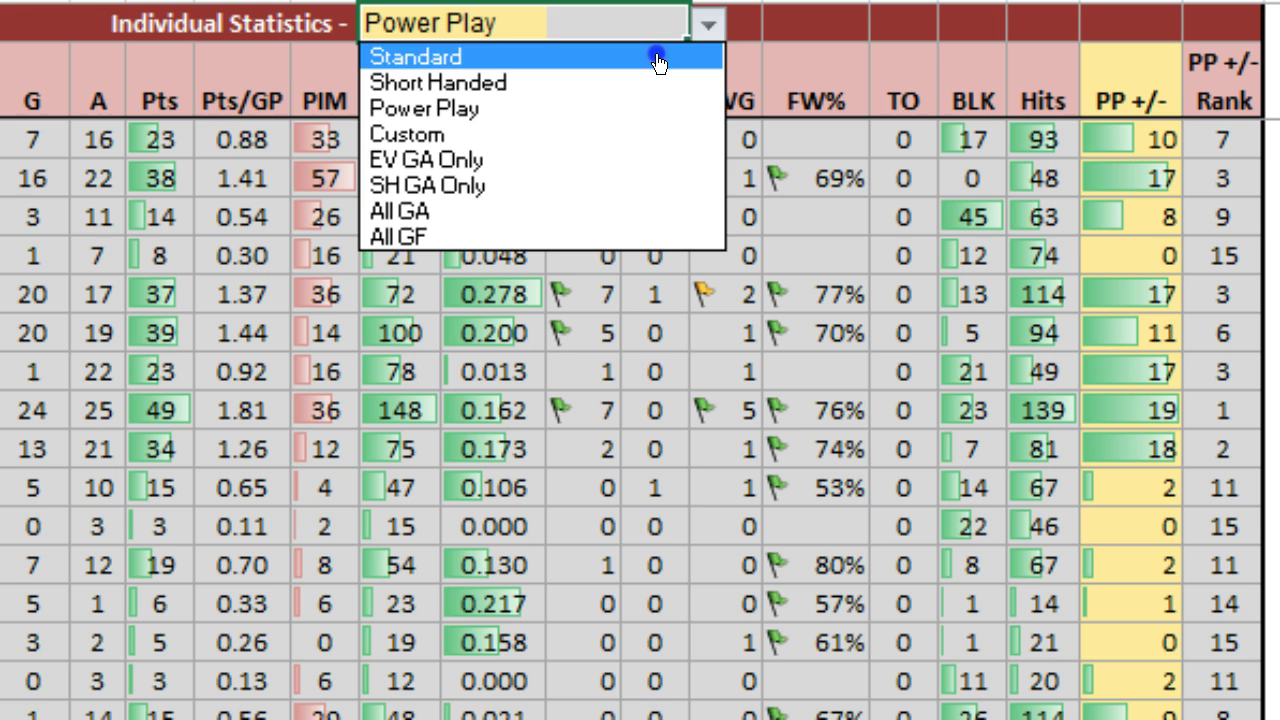
click(586, 55)
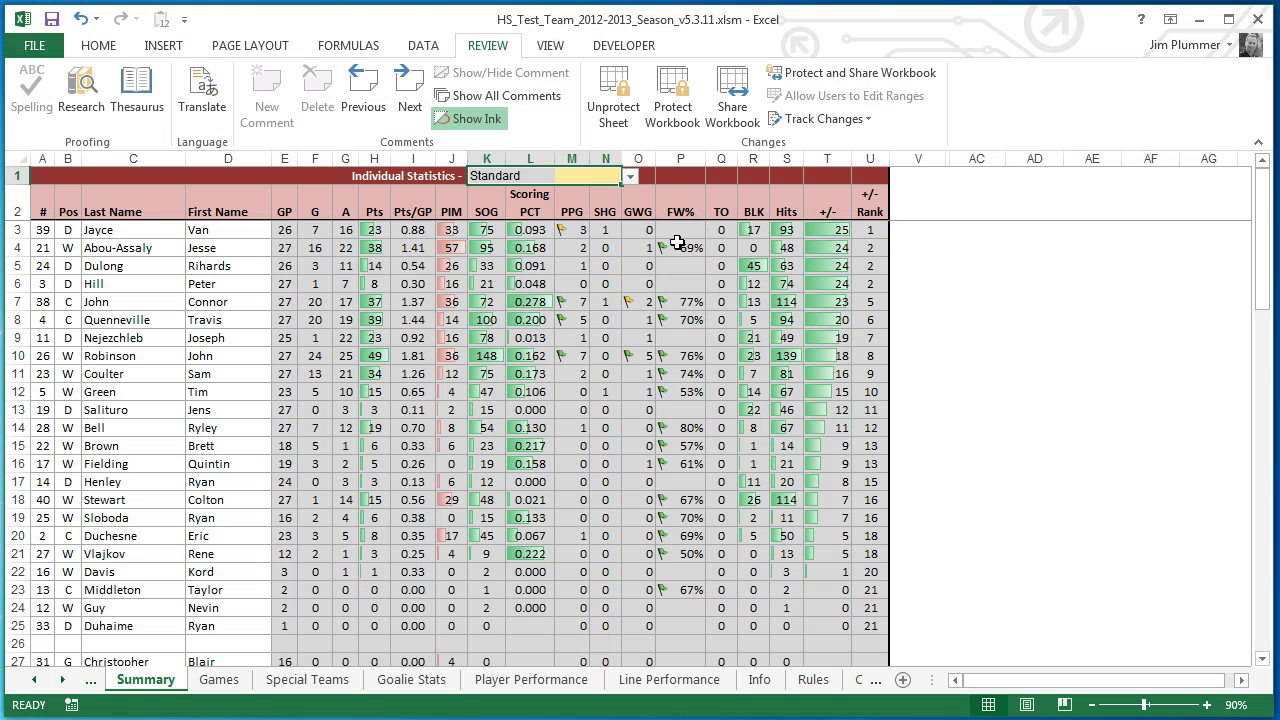
Step: On the Line Performance sheet, enter jersey numbers 26, 5 and 22 for F Line 3
click(669, 679)
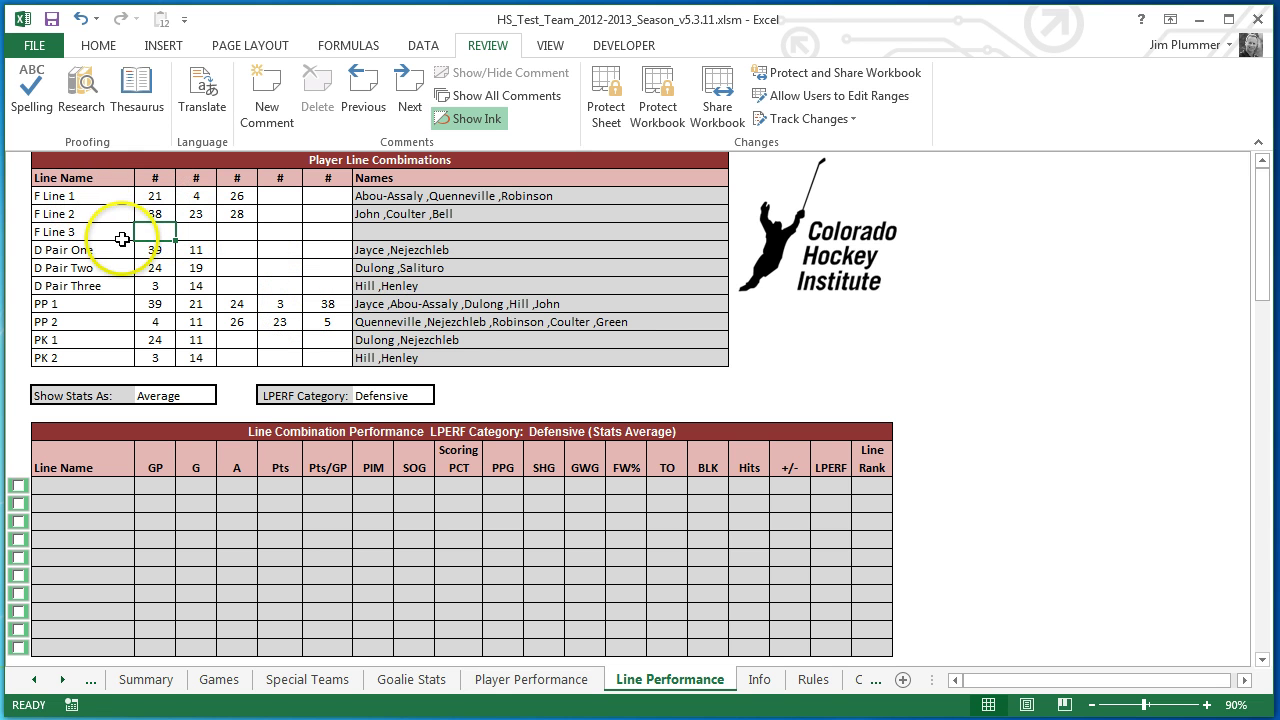
click(155, 231)
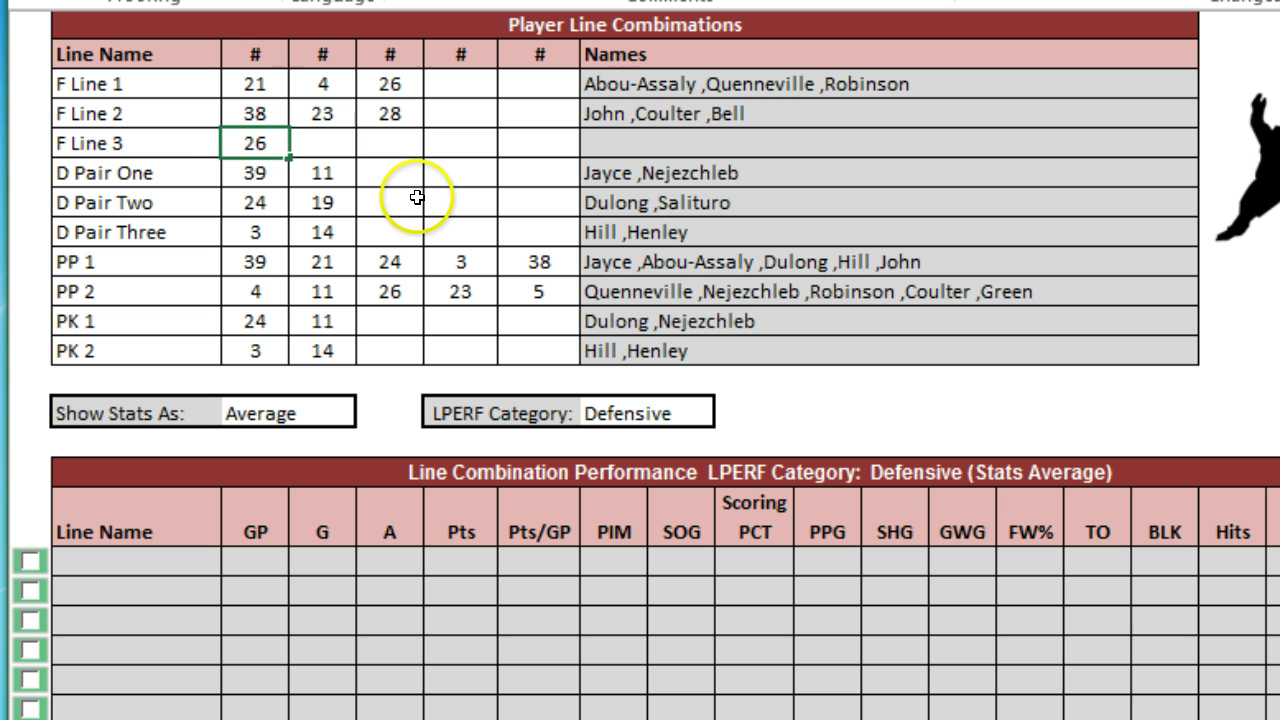
key(Tab)
key(Tab)
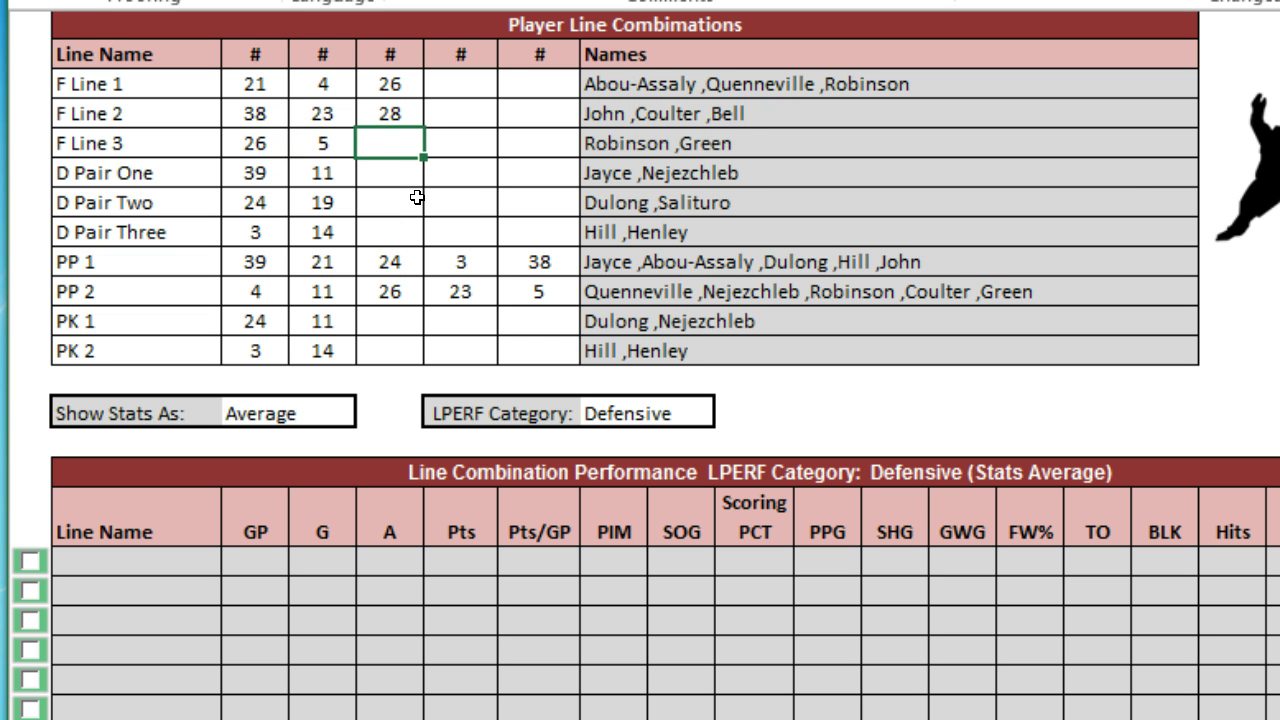
key(Return)
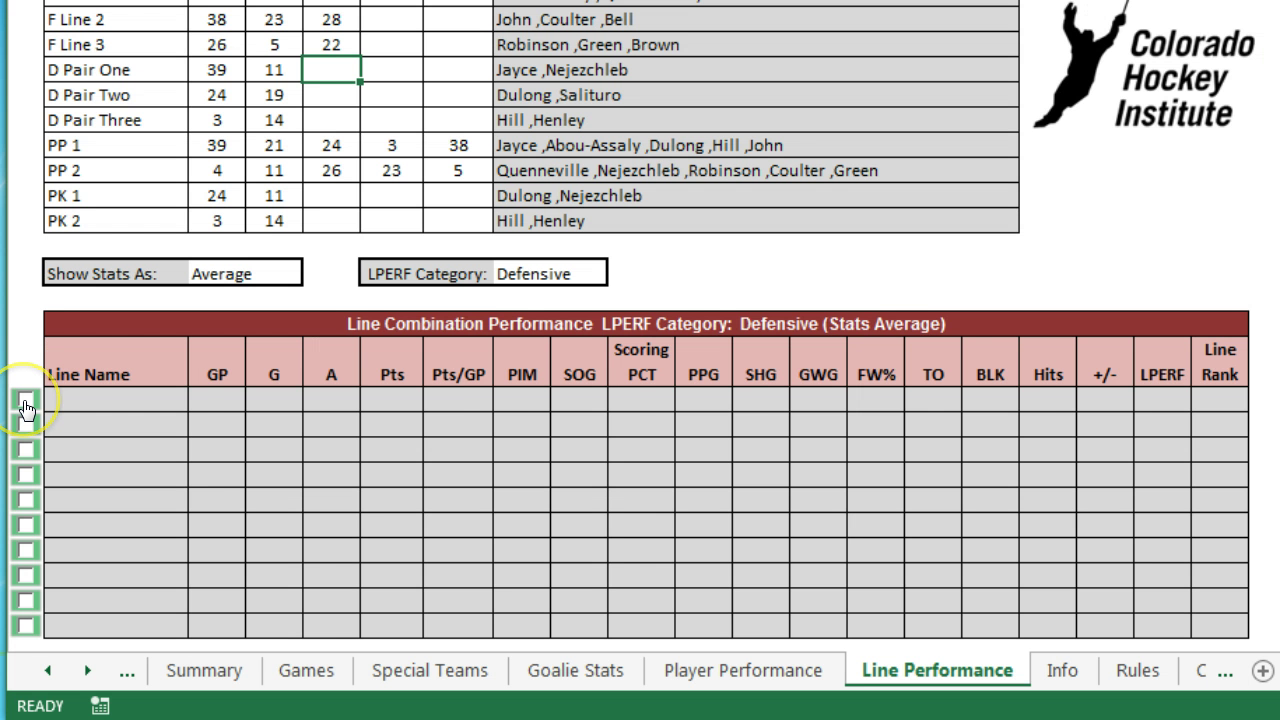
Step: Tick F Line 1, F Line 2 and F Line 3 to add them to the performance table
click(25, 401)
click(26, 425)
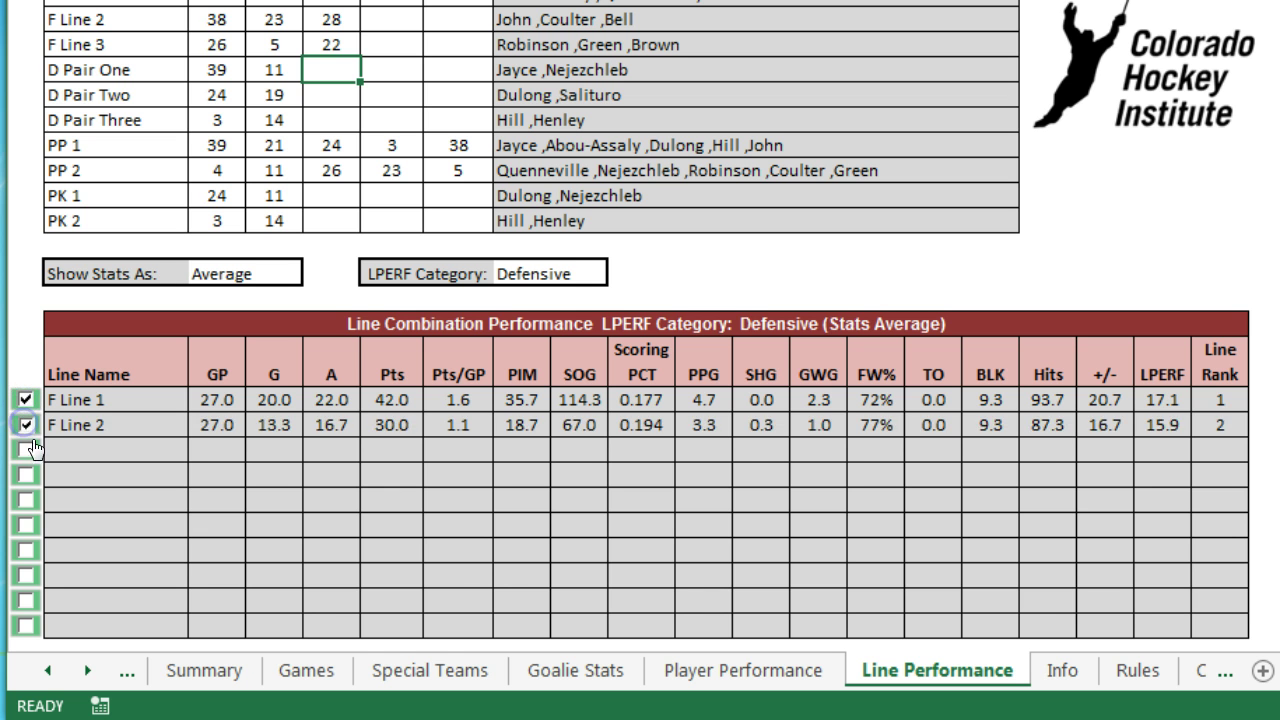
click(26, 450)
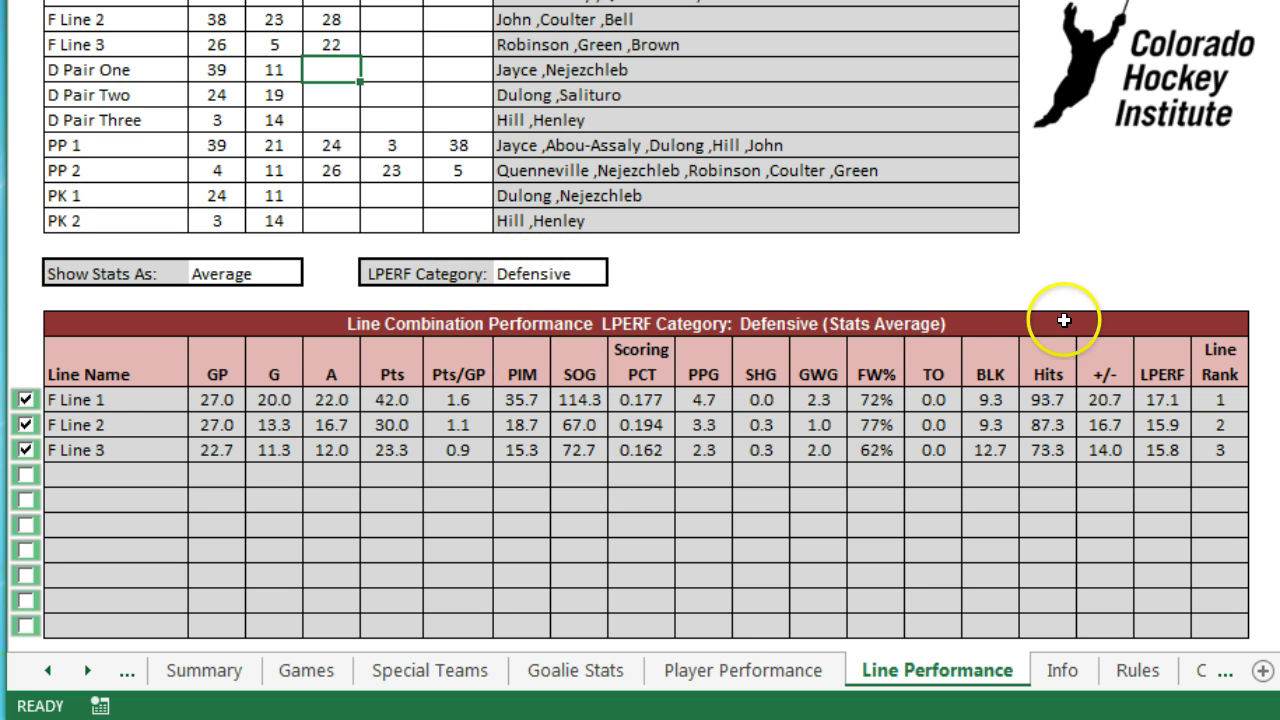
Step: Set the LPERF category to Default, then change it to Power Play
click(545, 273)
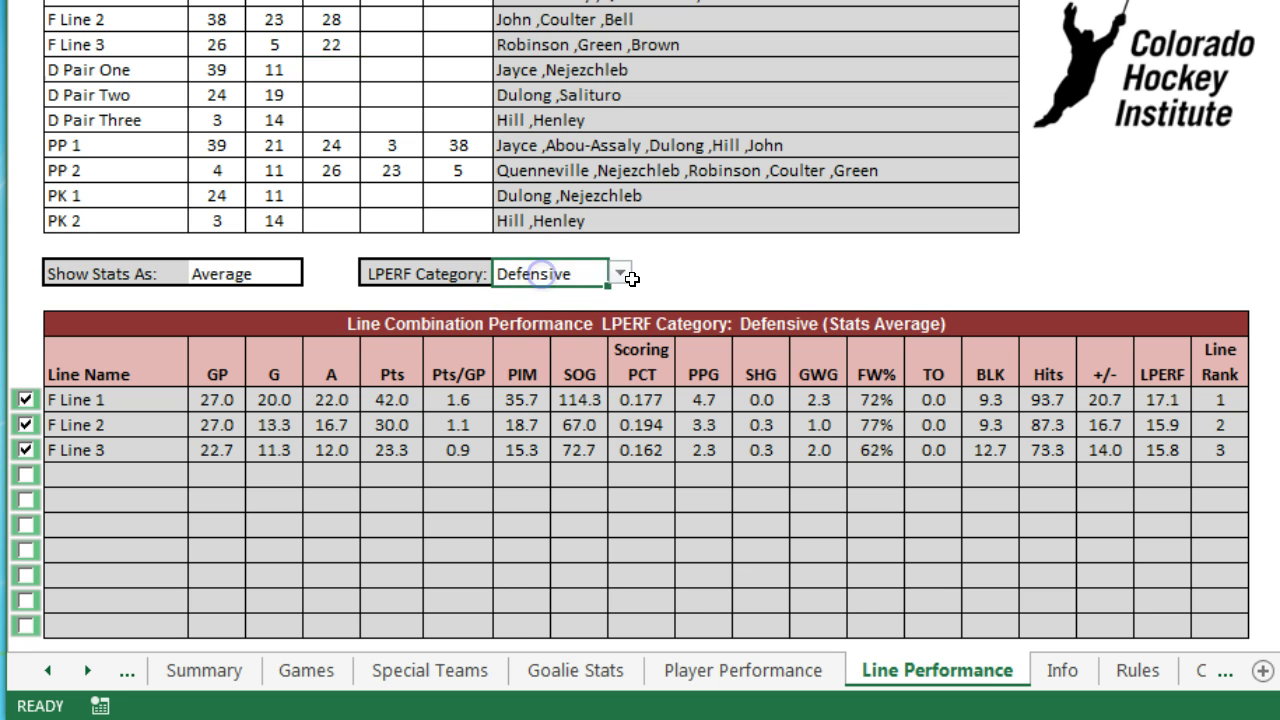
click(620, 273)
click(620, 350)
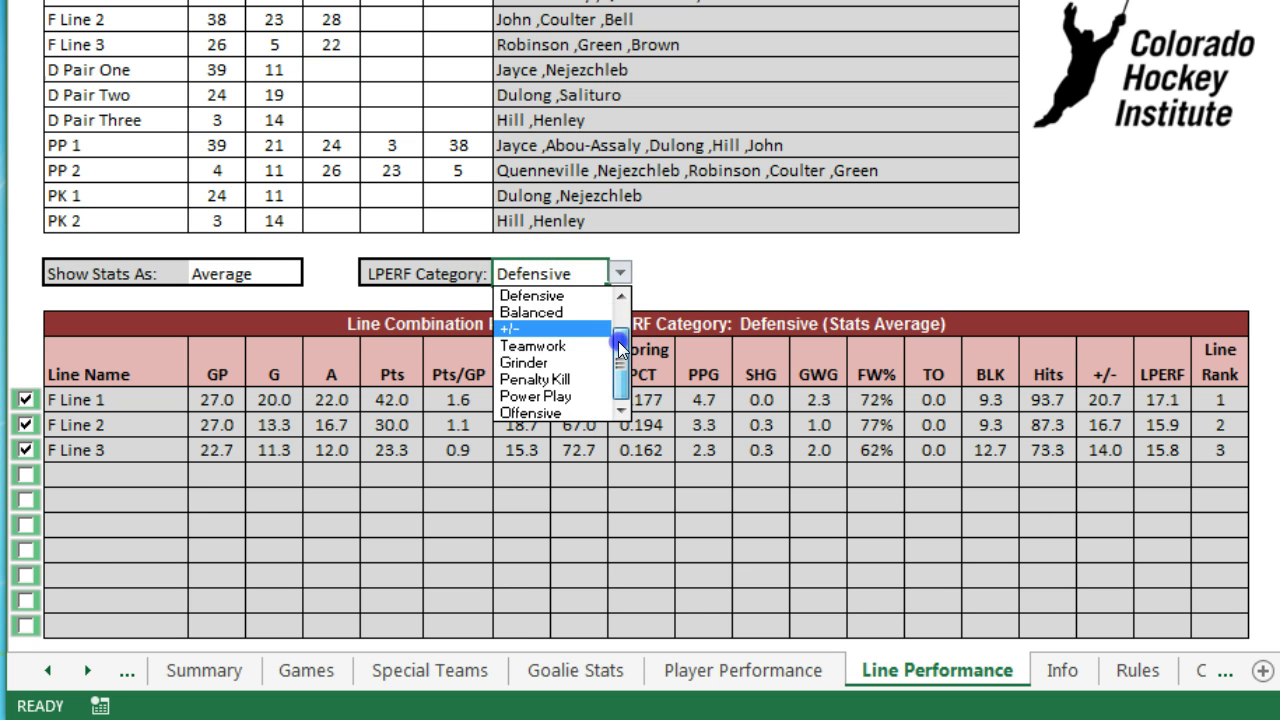
drag(620, 350, 620, 300)
click(608, 295)
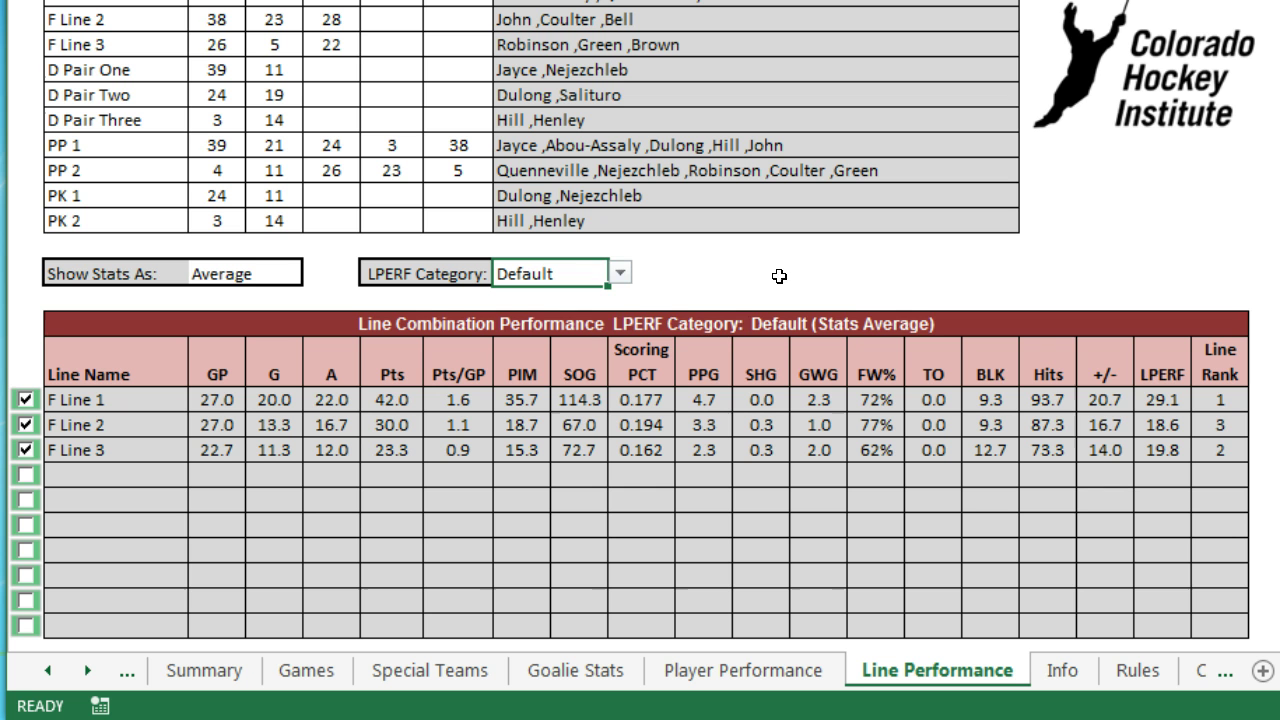
click(620, 273)
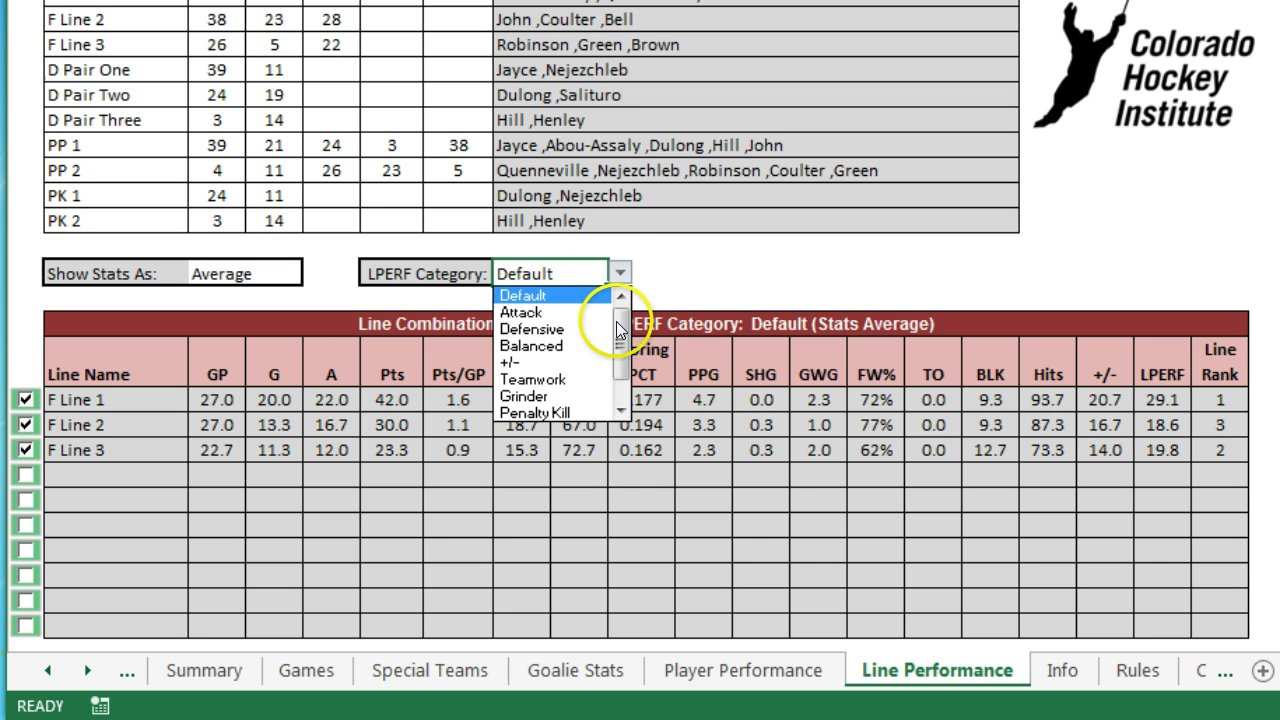
drag(618, 330, 630, 365)
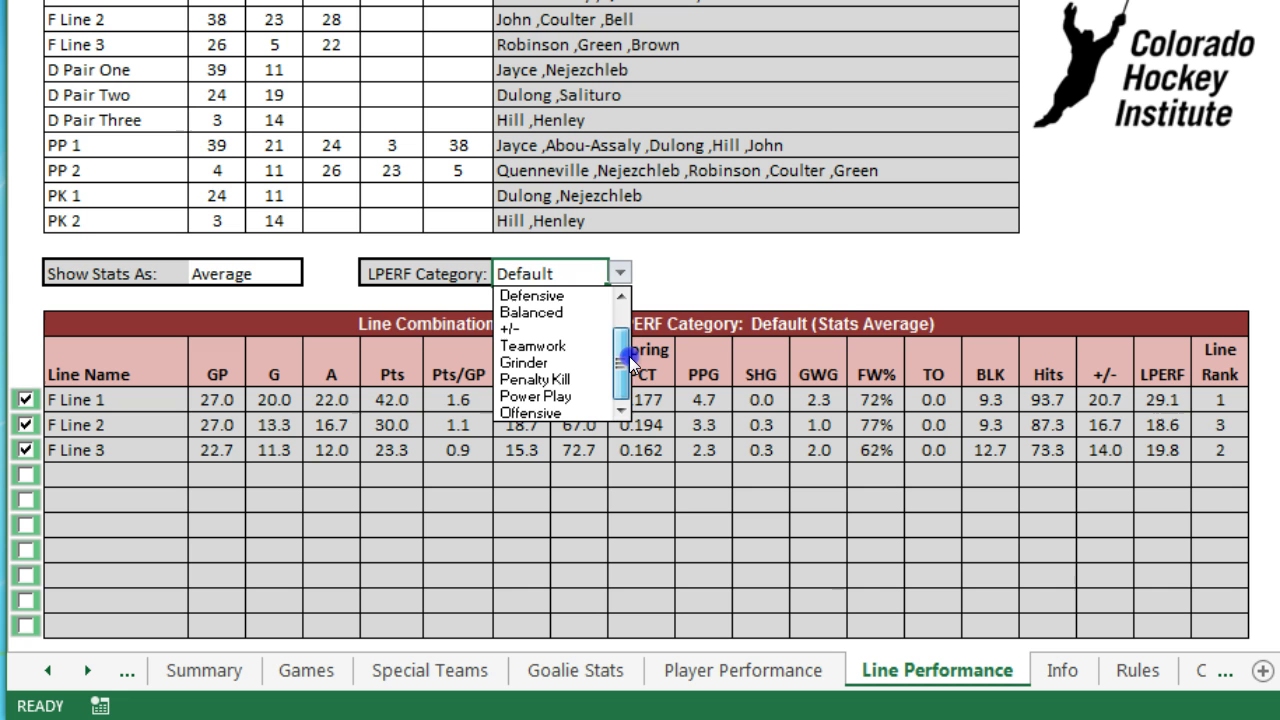
click(586, 395)
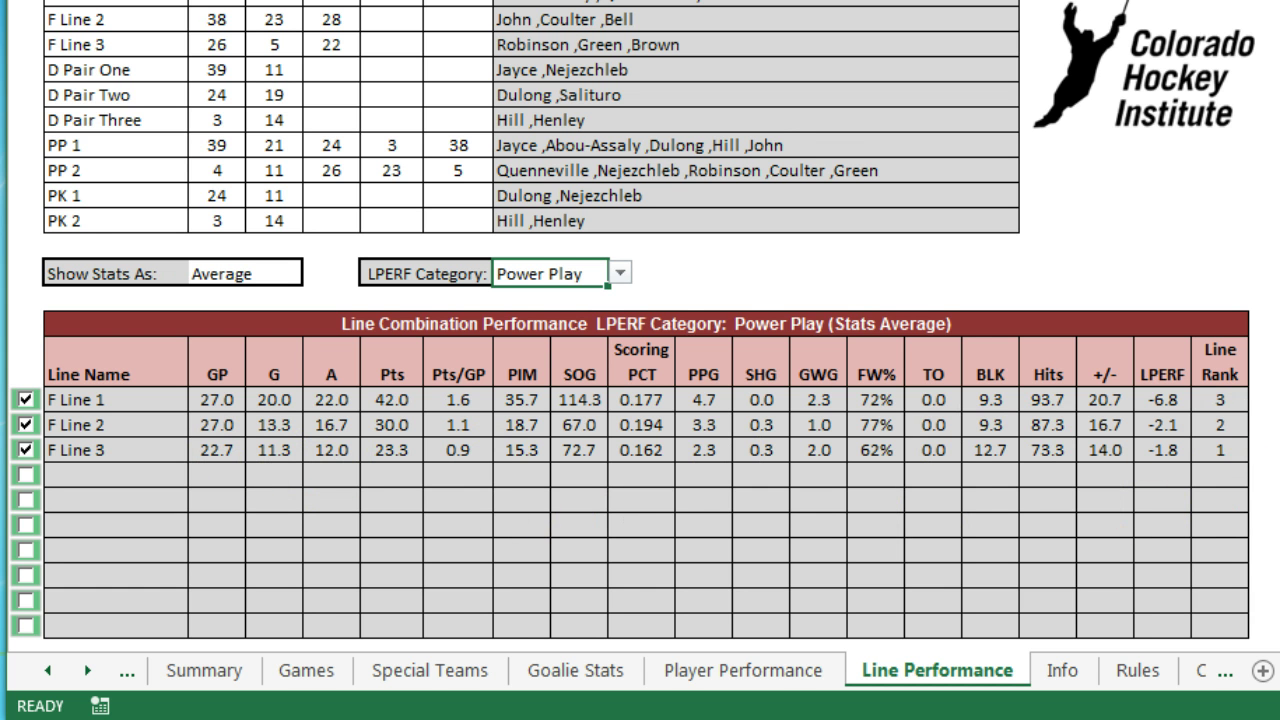
scroll(640, 326, down, 7)
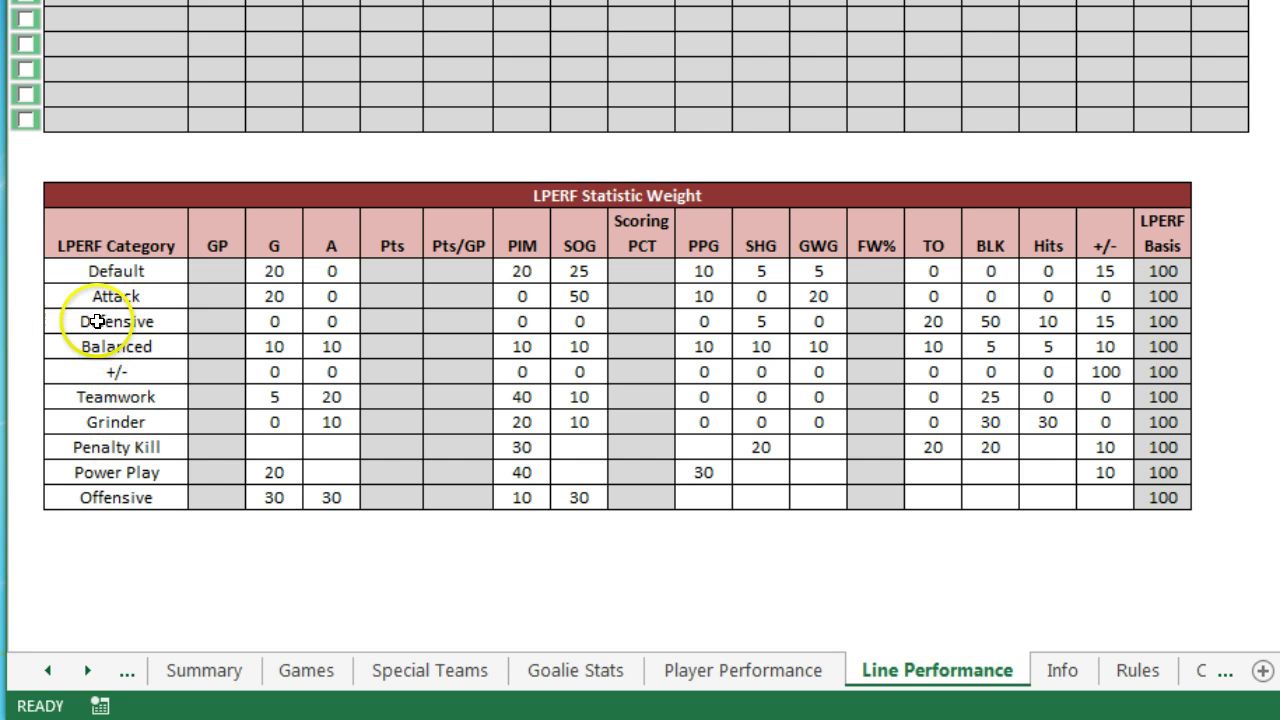
click(90, 297)
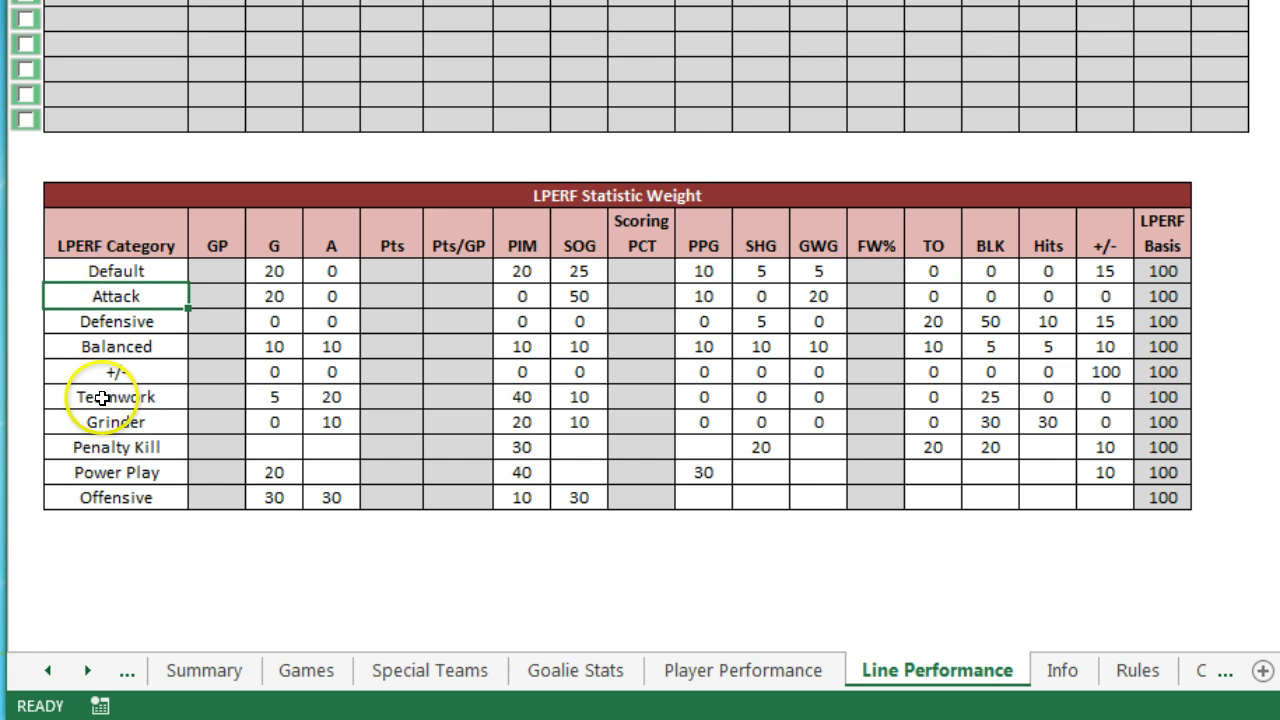
click(83, 325)
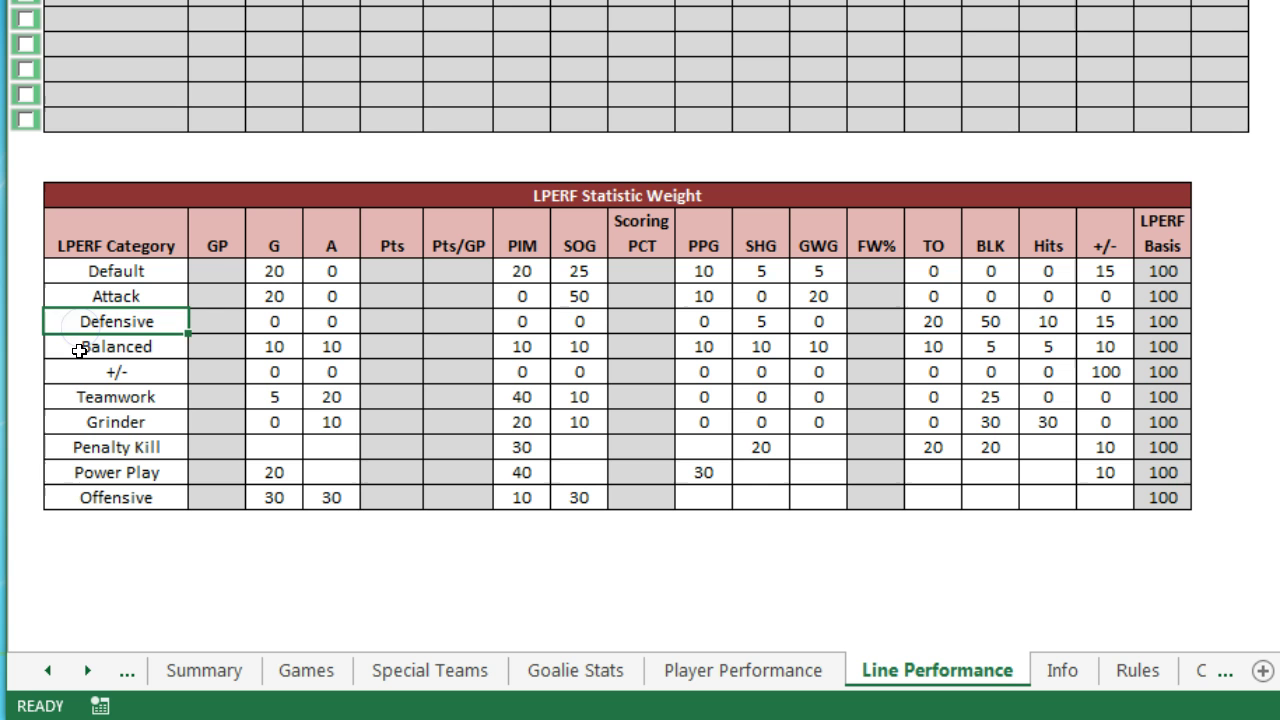
click(79, 350)
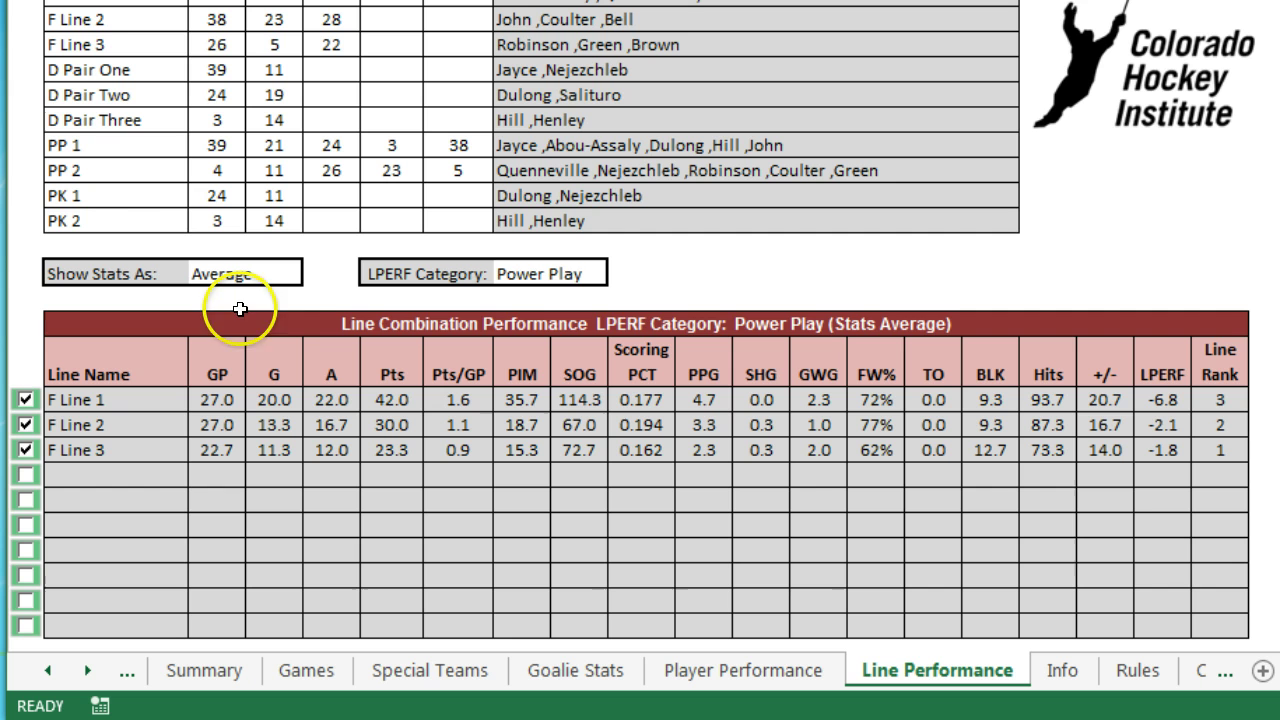
Step: Switch the LPERF category to Defensive, then to Offensive so F Line 1 ranks first at 40.0
click(577, 274)
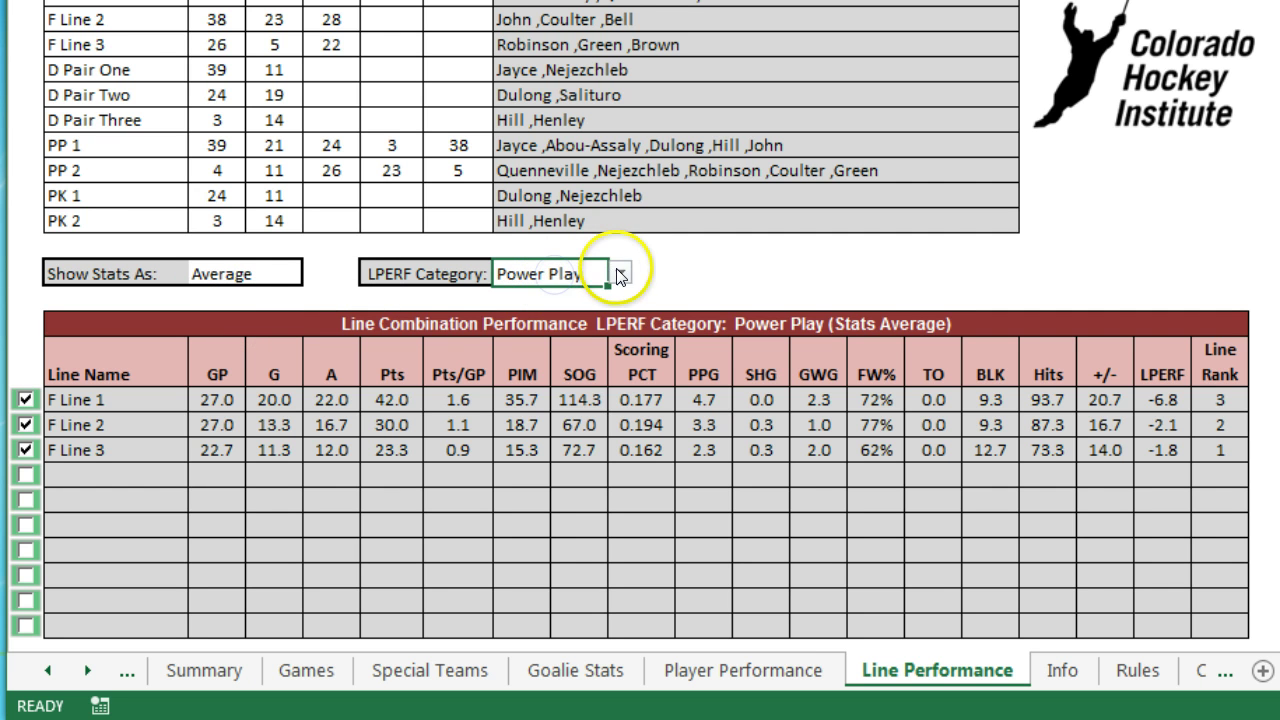
click(619, 274)
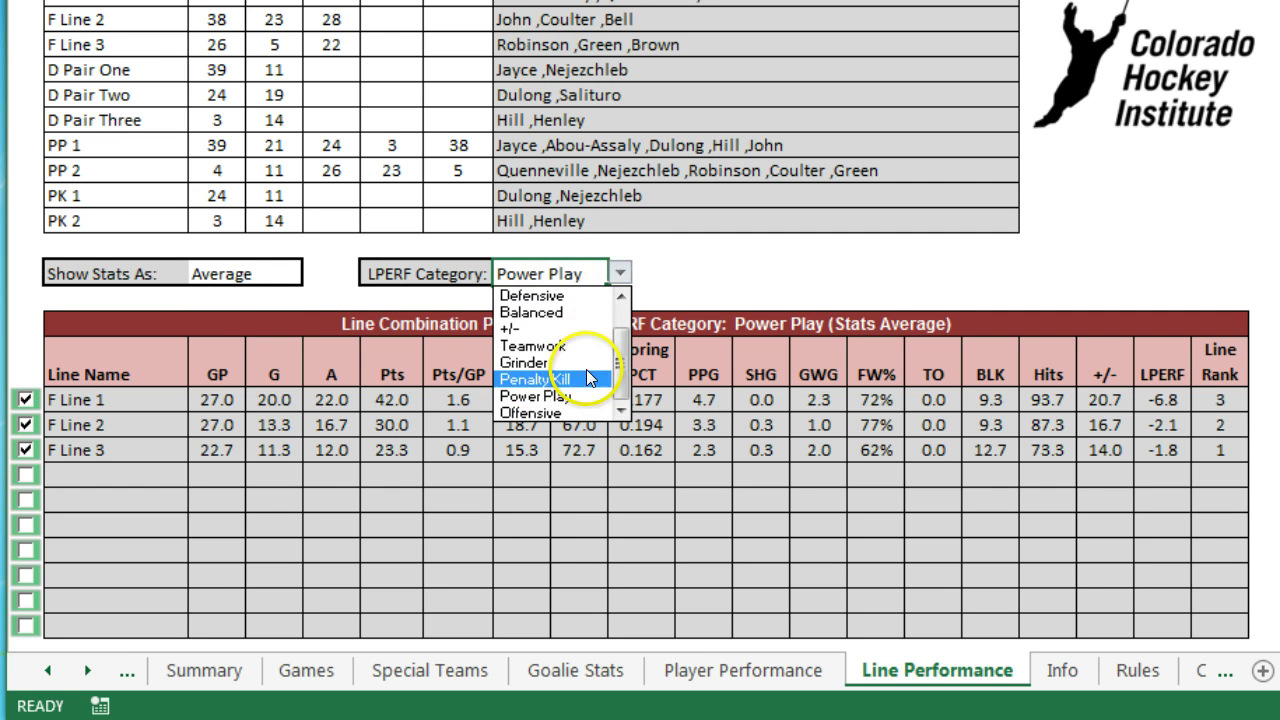
click(531, 296)
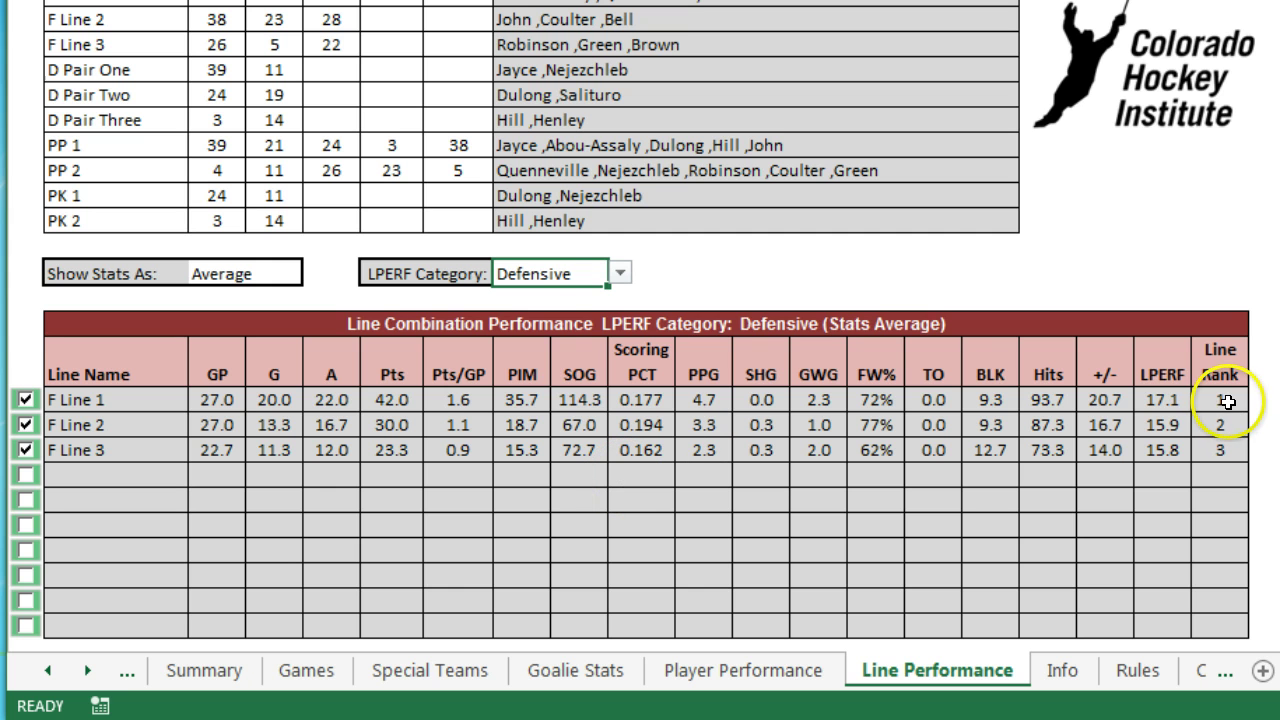
click(619, 274)
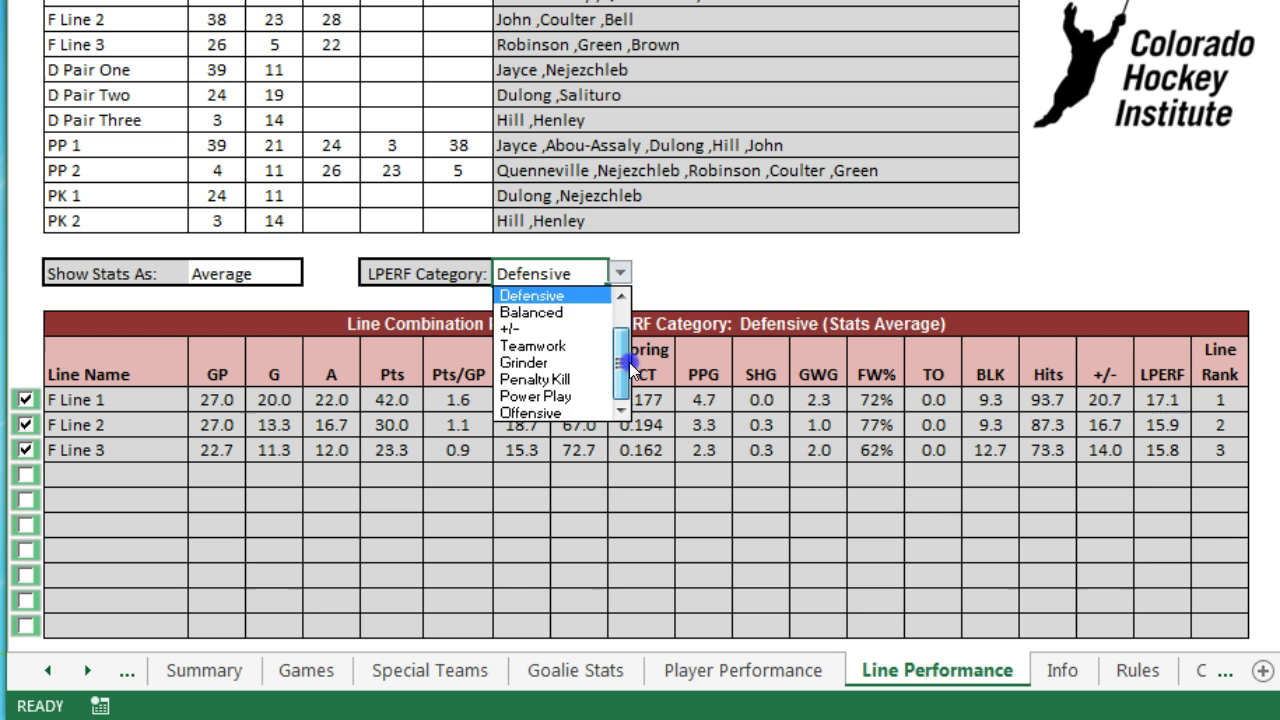
click(564, 415)
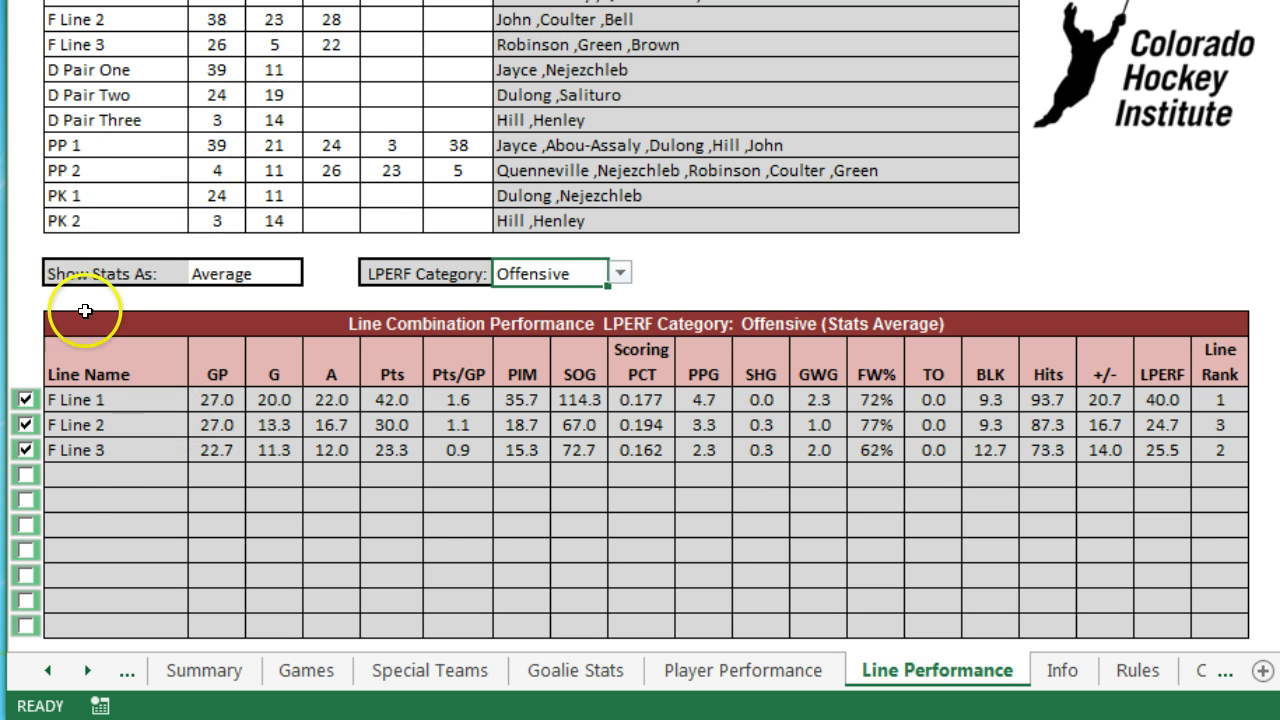
Step: Tick D Pair One, D Pair Two and D Pair Three to rank them alongside the forward lines
click(26, 477)
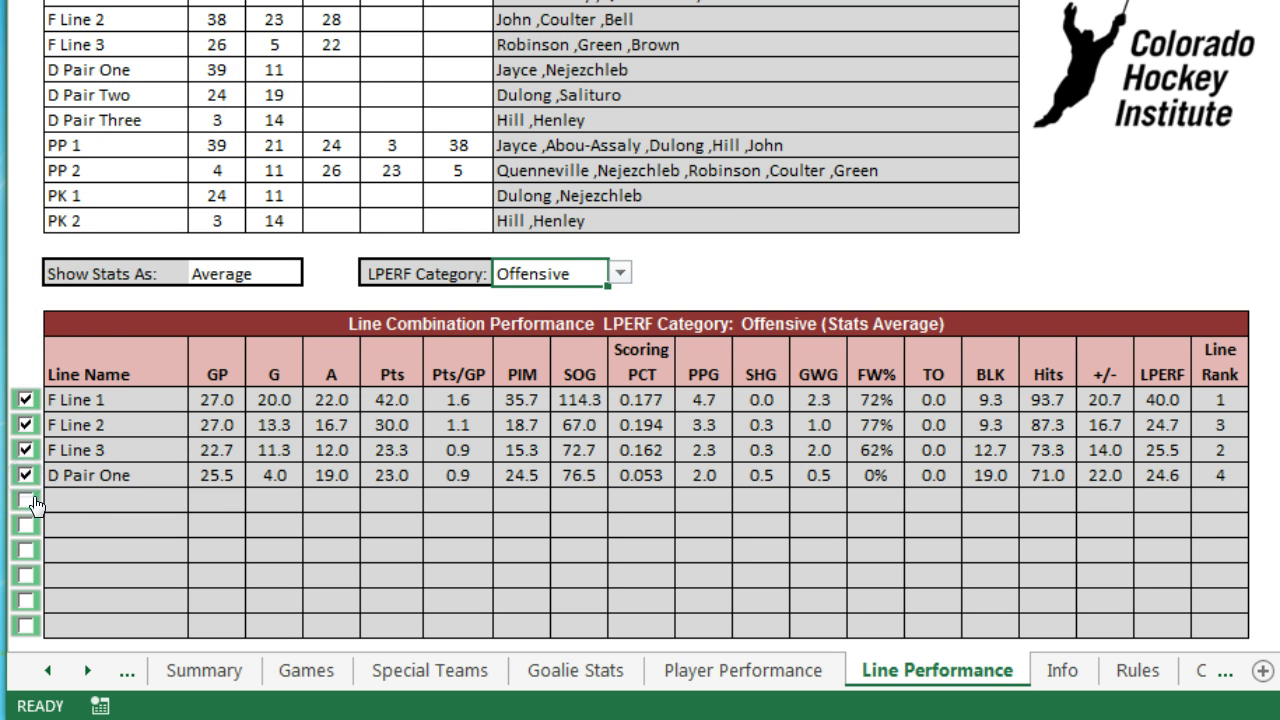
click(28, 501)
click(28, 525)
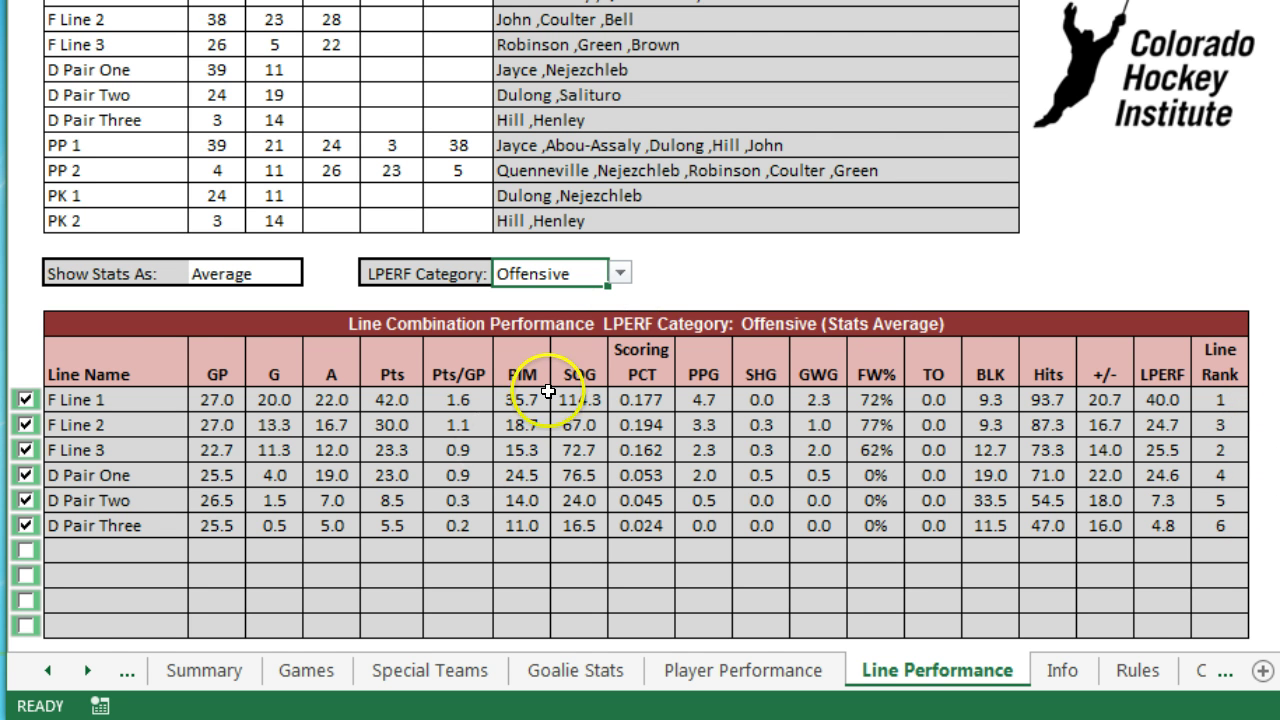
scroll(509, 309, down, 6)
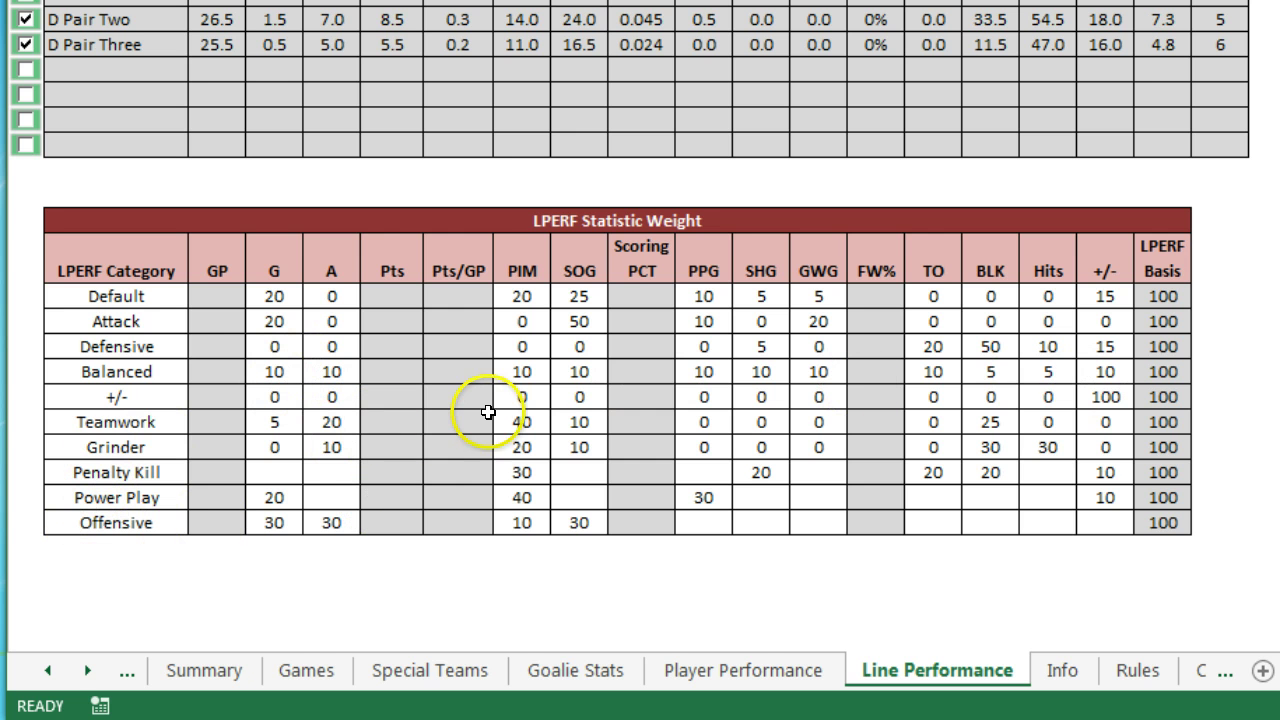
scroll(457, 400, up, 6)
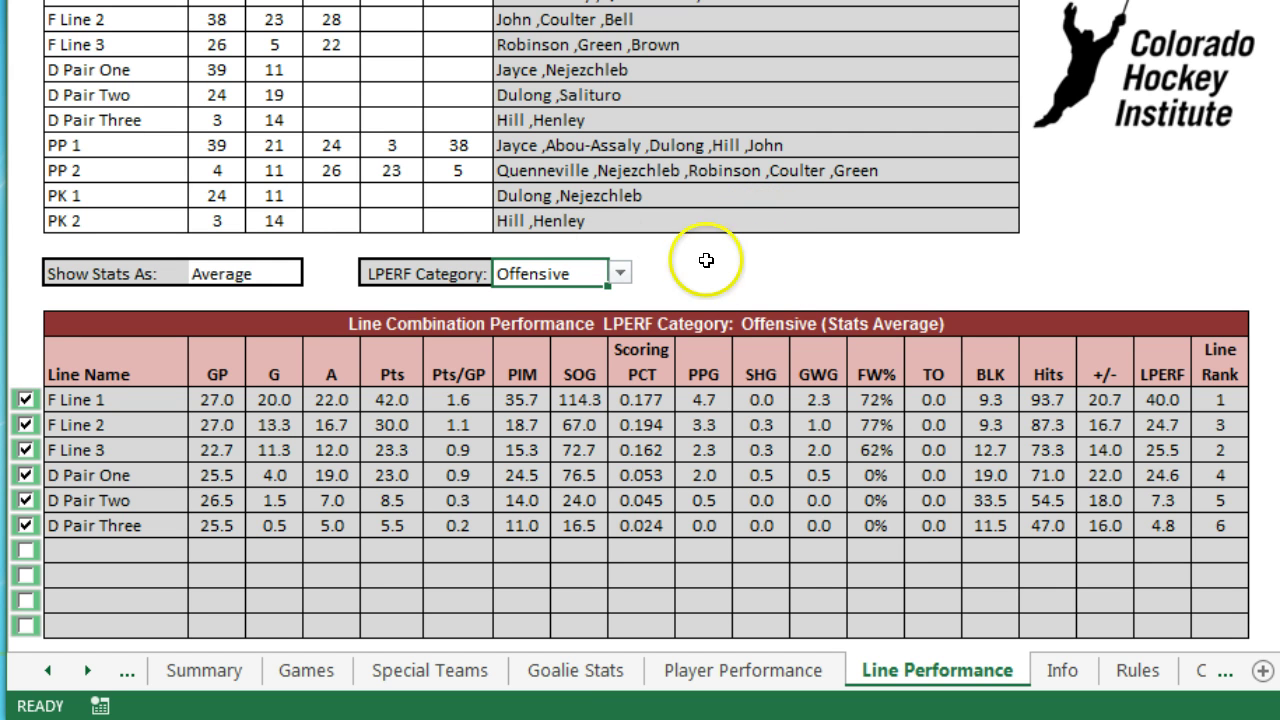
click(258, 273)
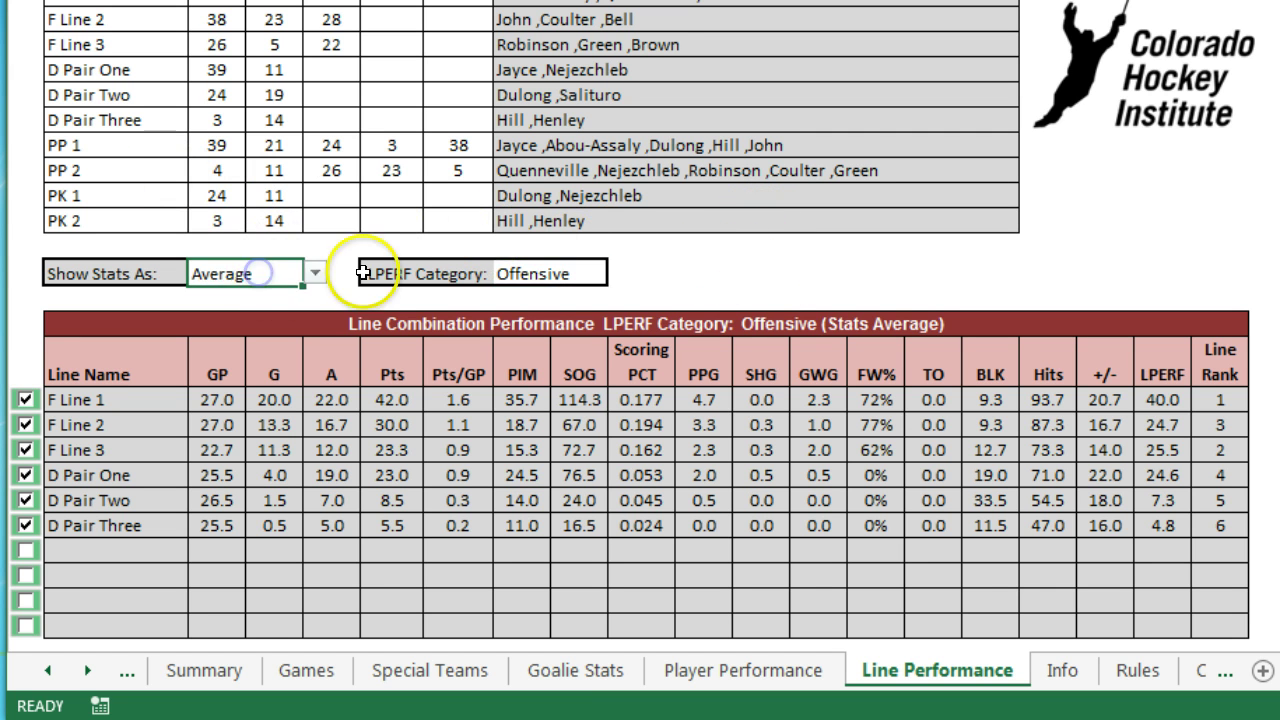